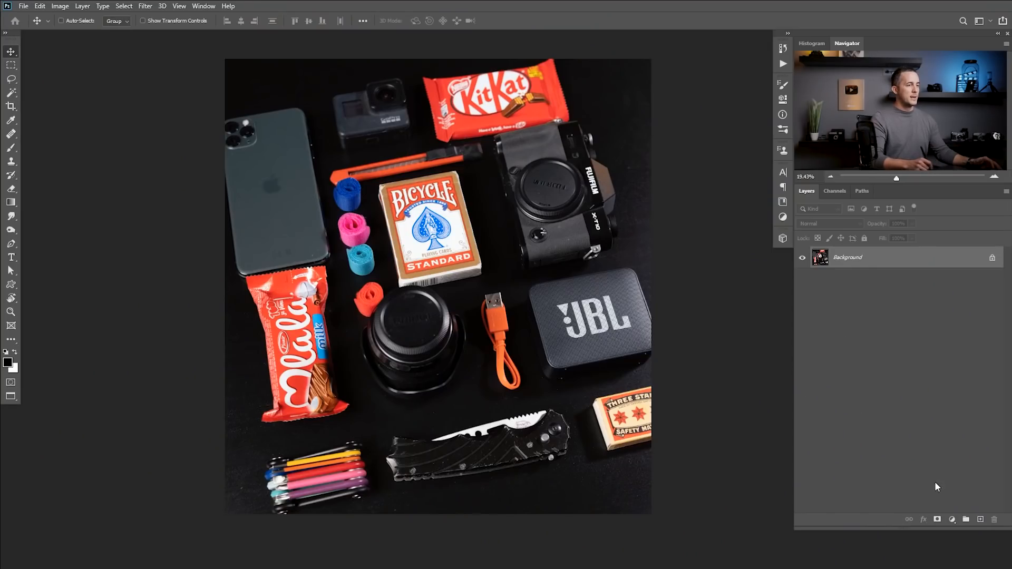
Add a Hue/Saturation adjustment layer above the photo, target its Yellows range, and set its blend mode to Difference.
{"action": "left_click", "coordinate": [952, 519]}
{"action": "left_click", "coordinate": [955, 422]}
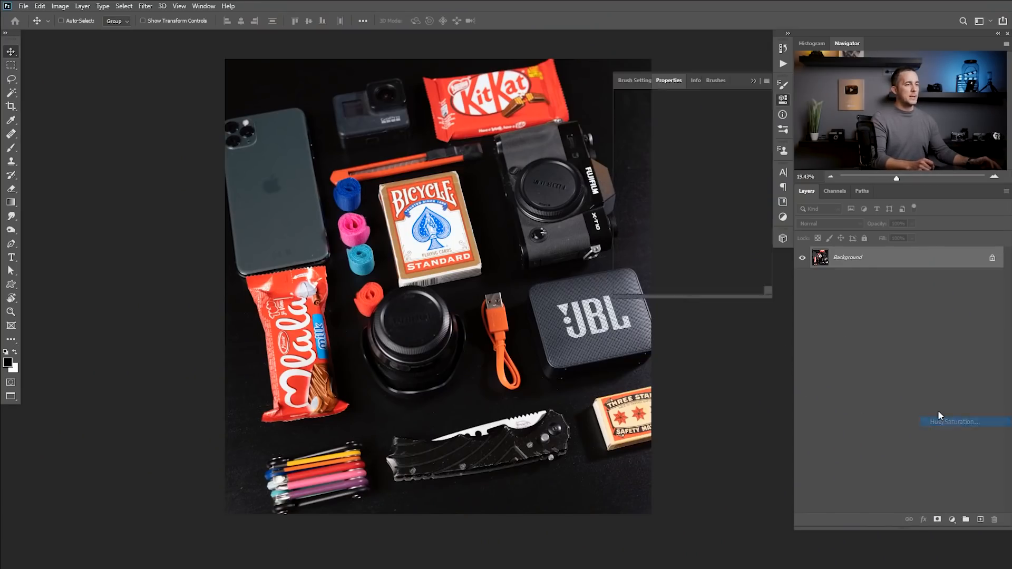
{"action": "left_click", "coordinate": [669, 129]}
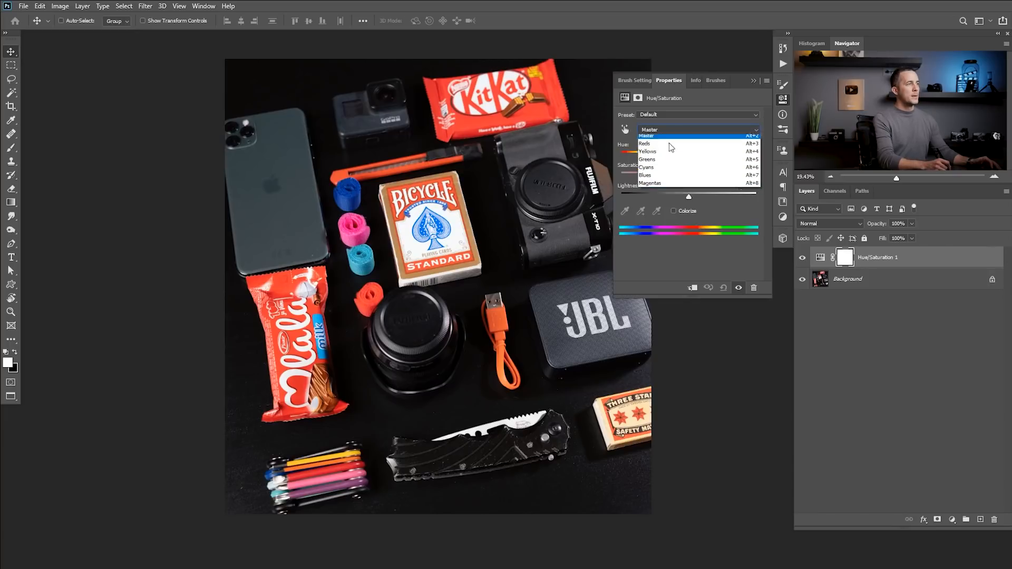
{"action": "left_click", "coordinate": [668, 143]}
{"action": "left_click", "coordinate": [840, 224]}
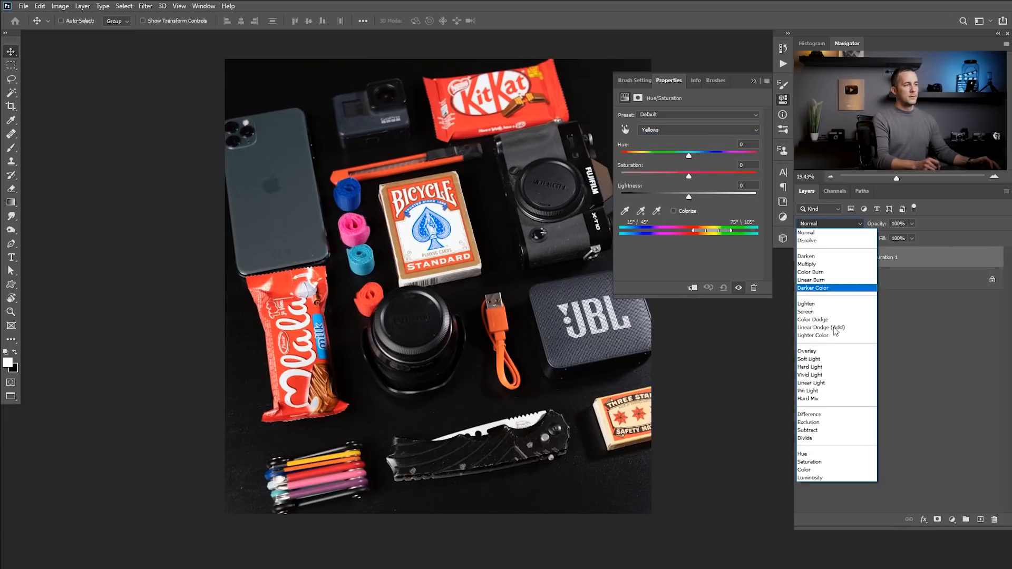
{"action": "left_click", "coordinate": [823, 417]}
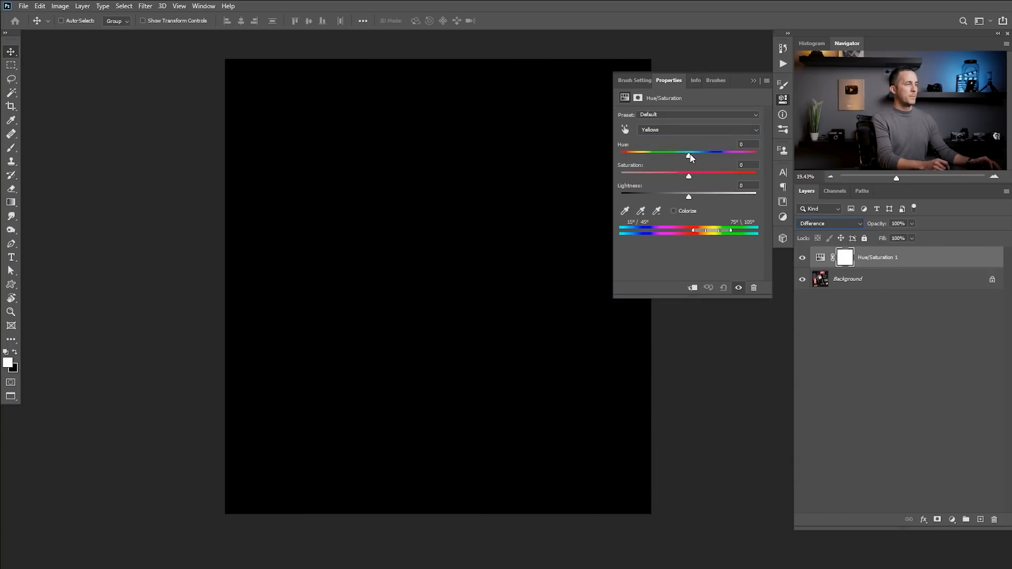
Shift the Yellows hue to +119 and saturation to +39, and narrow the range's outer lower limit to 25°.
{"action": "left_click_drag", "start_coordinate": [704, 156], "coordinate": [713, 176]}
{"action": "left_click_drag", "start_coordinate": [693, 230], "coordinate": [699, 231]}
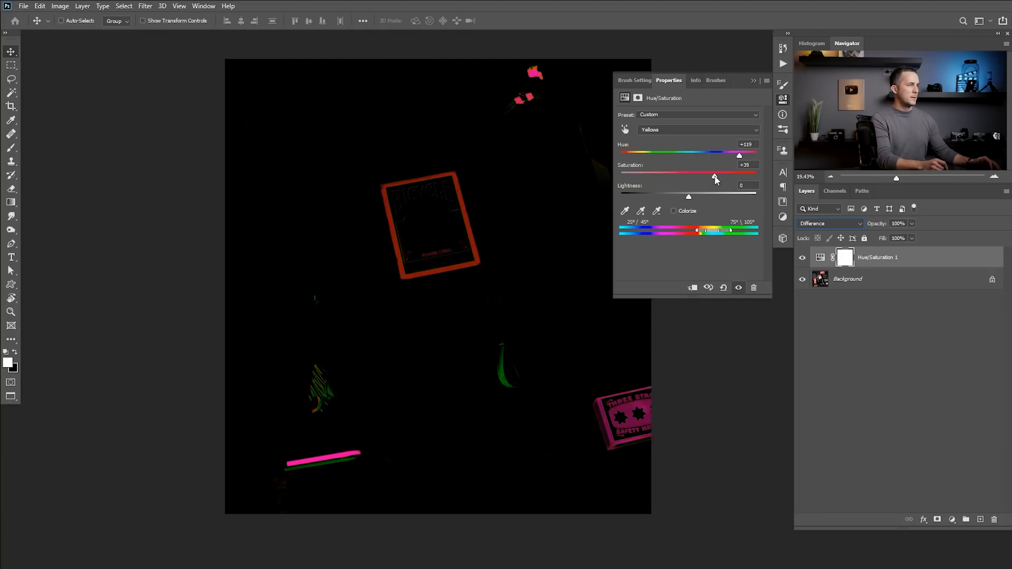
{"action": "left_click", "coordinate": [754, 80]}
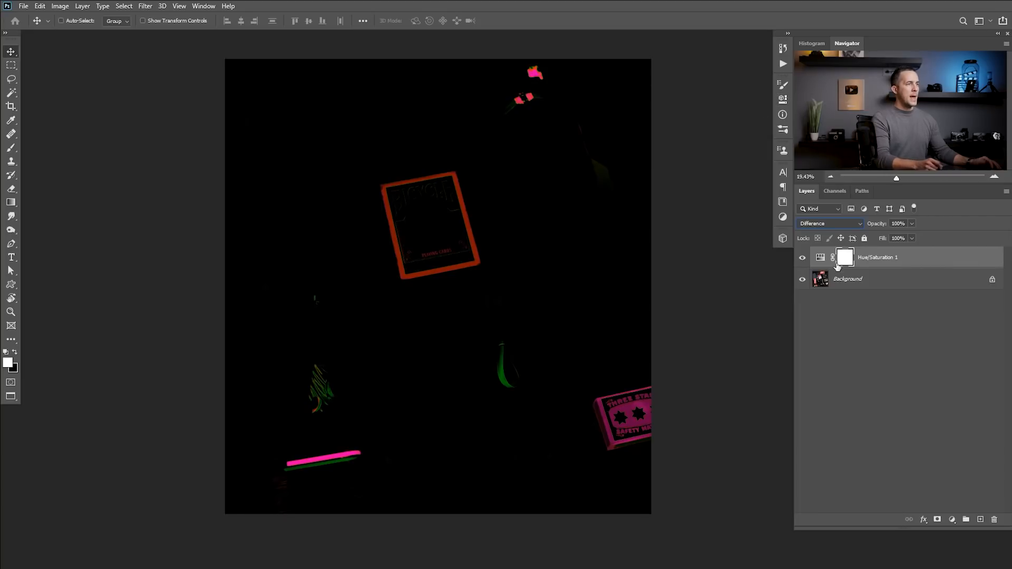
Stamp all visible layers into a new layer on top and desaturate it.
{"action": "key", "text": "ctrl+alt+shift+e"}
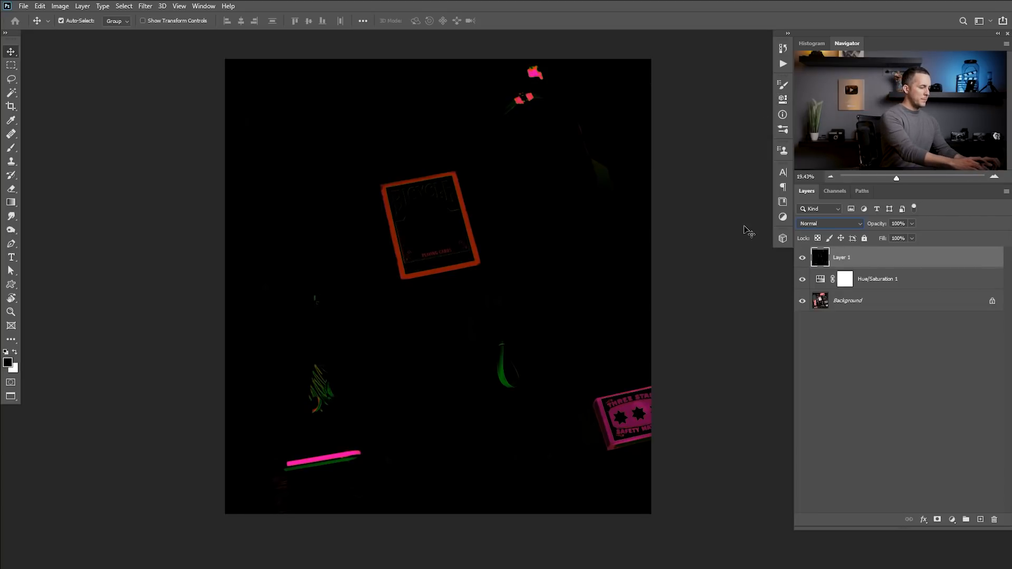
{"action": "key", "text": "ctrl+shift+u"}
Apply Levels to the stamped layer with input black 14 and input white 34 to produce a hard black-and-white mask.
{"action": "key", "text": "ctrl+l"}
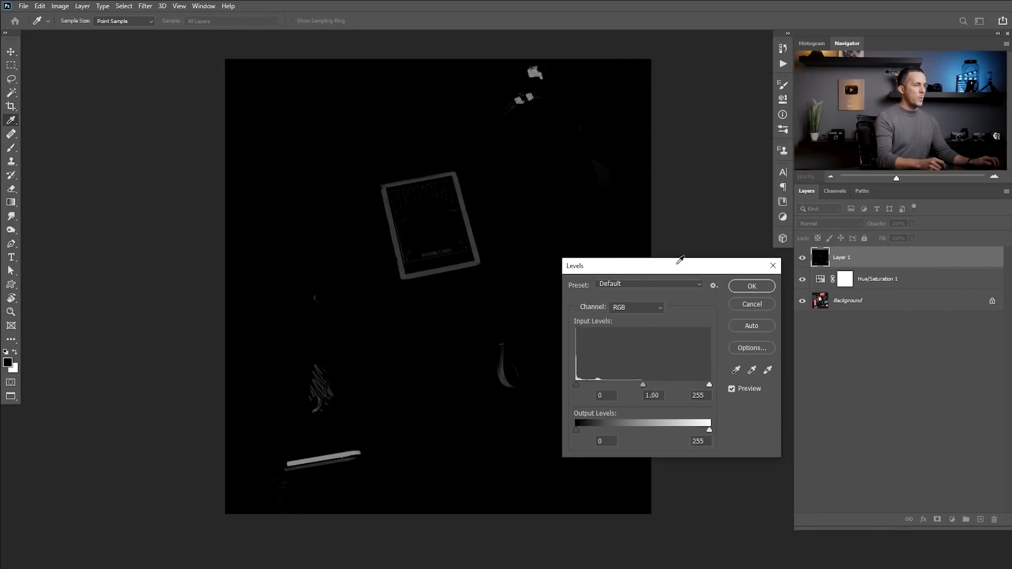
{"action": "left_click_drag", "start_coordinate": [709, 385], "coordinate": [582, 383]}
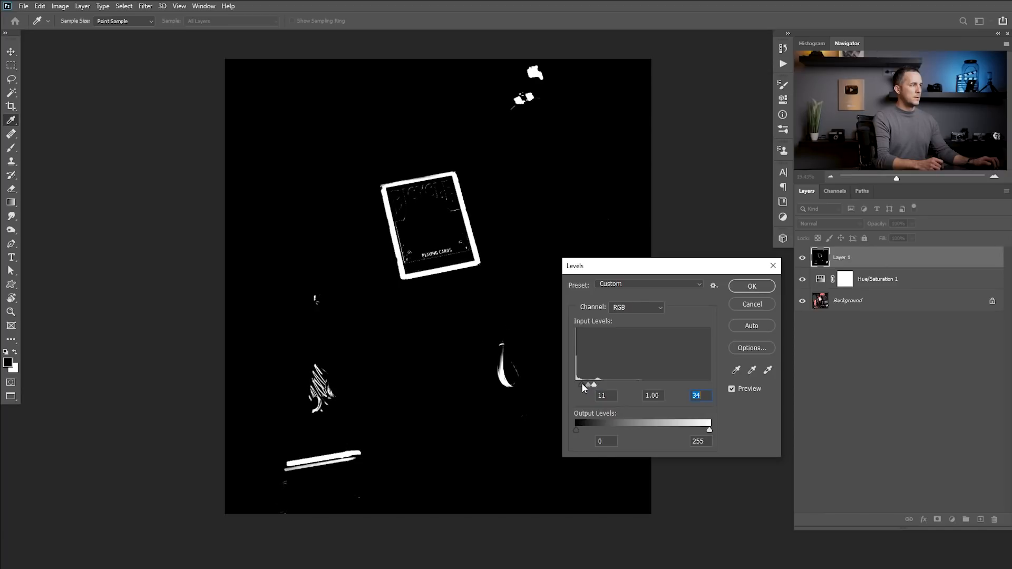
{"action": "left_click", "coordinate": [581, 382]}
{"action": "left_click_drag", "start_coordinate": [651, 266], "coordinate": [677, 207]}
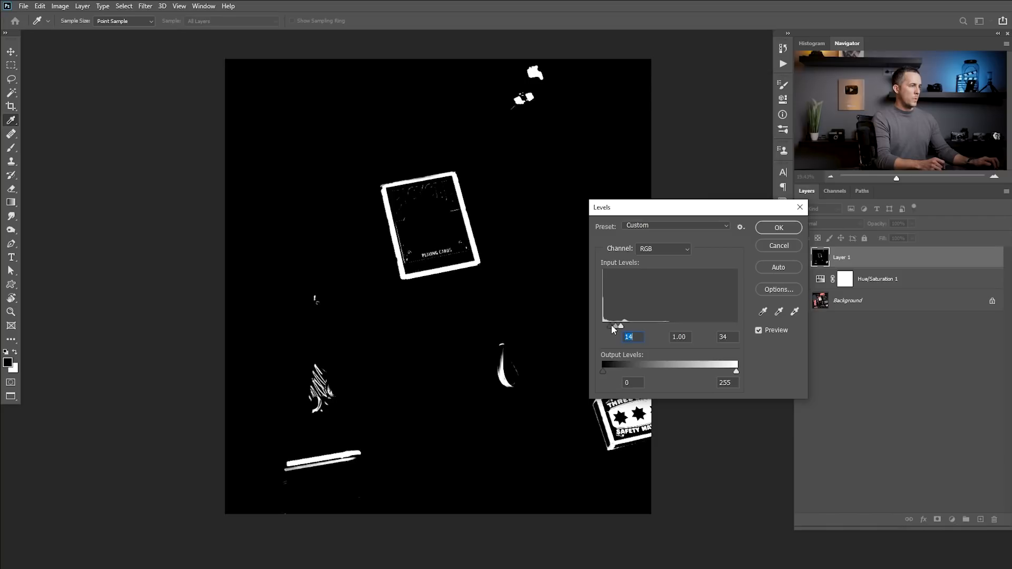
{"action": "left_click", "coordinate": [778, 228]}
Load the RGB channel's white areas as a selection, then hide the stamped layer and the Hue/Saturation layer.
{"action": "left_click", "coordinate": [837, 192]}
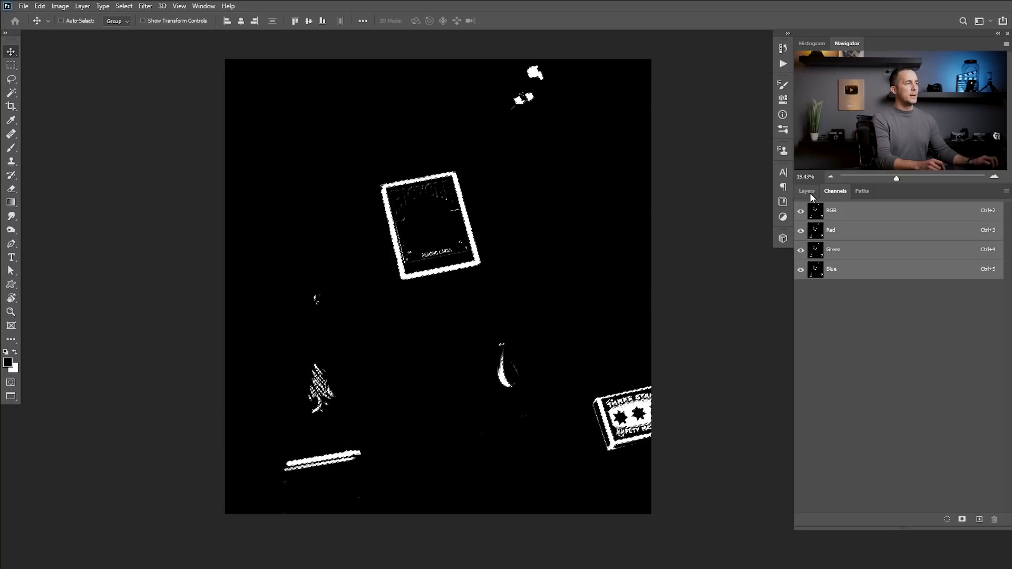
{"action": "left_click", "coordinate": [809, 192]}
{"action": "left_click", "coordinate": [802, 258]}
{"action": "left_click", "coordinate": [802, 279]}
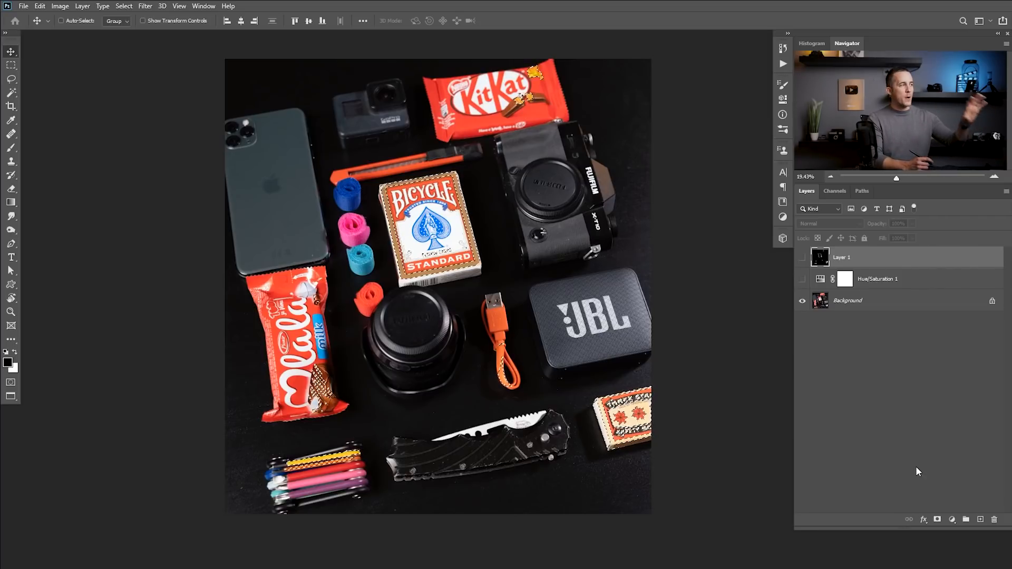
Add a Black & White adjustment layer masked by the selection and invert its mask so only the yellow areas keep colour.
{"action": "left_click", "coordinate": [953, 520]}
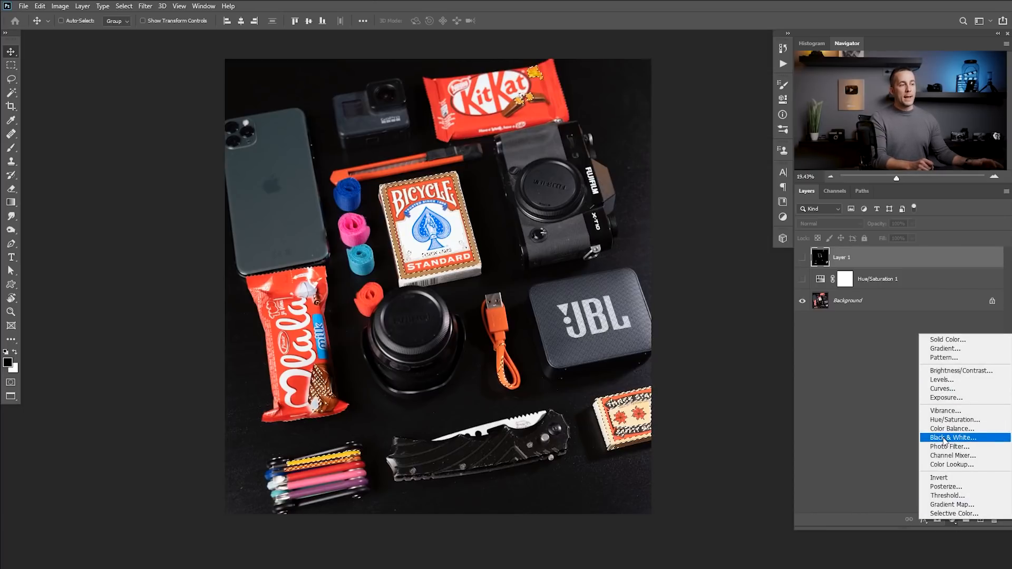
{"action": "left_click", "coordinate": [930, 419]}
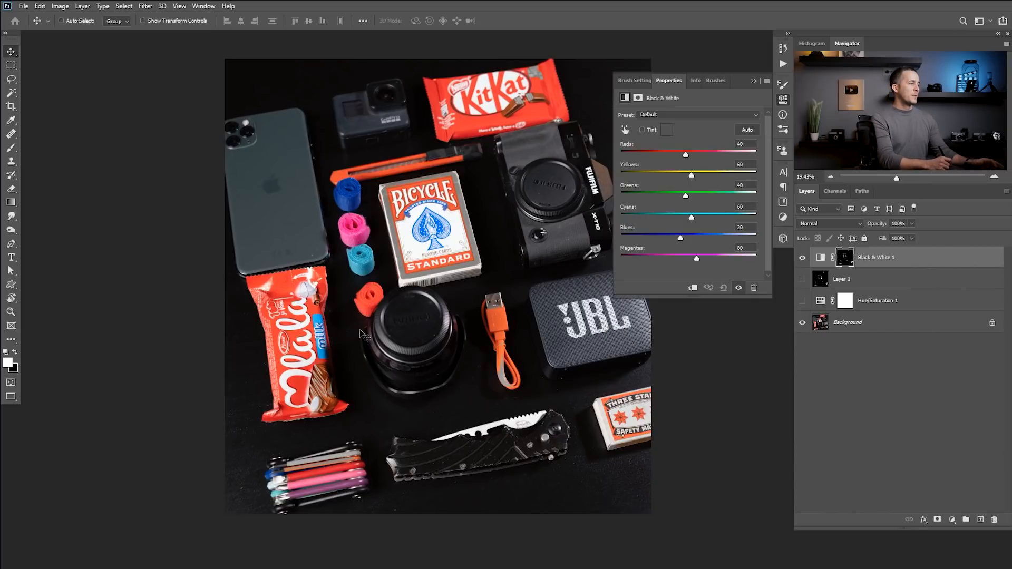
{"action": "left_click", "coordinate": [845, 262]}
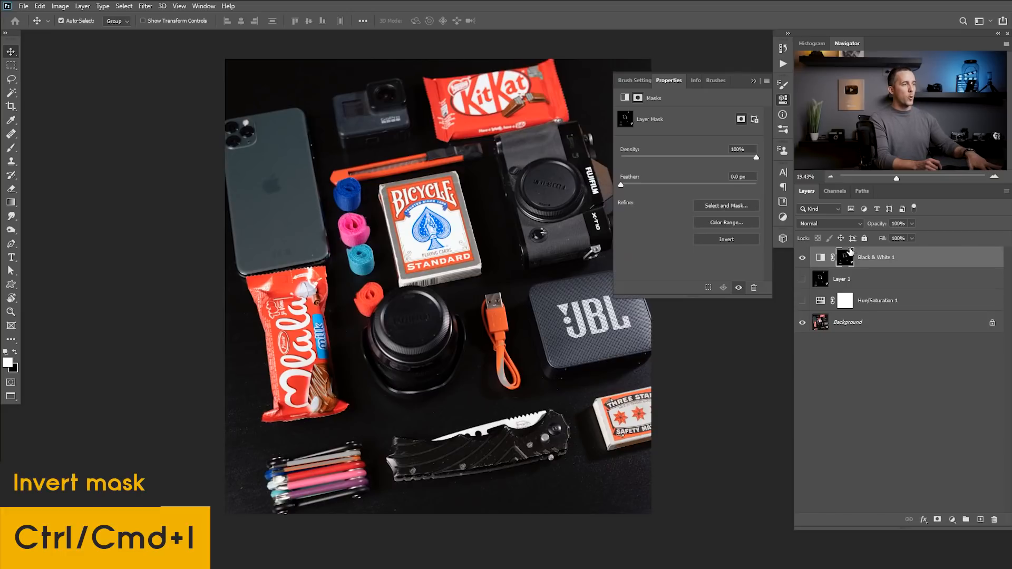
{"action": "key", "text": "ctrl+i"}
{"action": "left_click", "coordinate": [755, 80]}
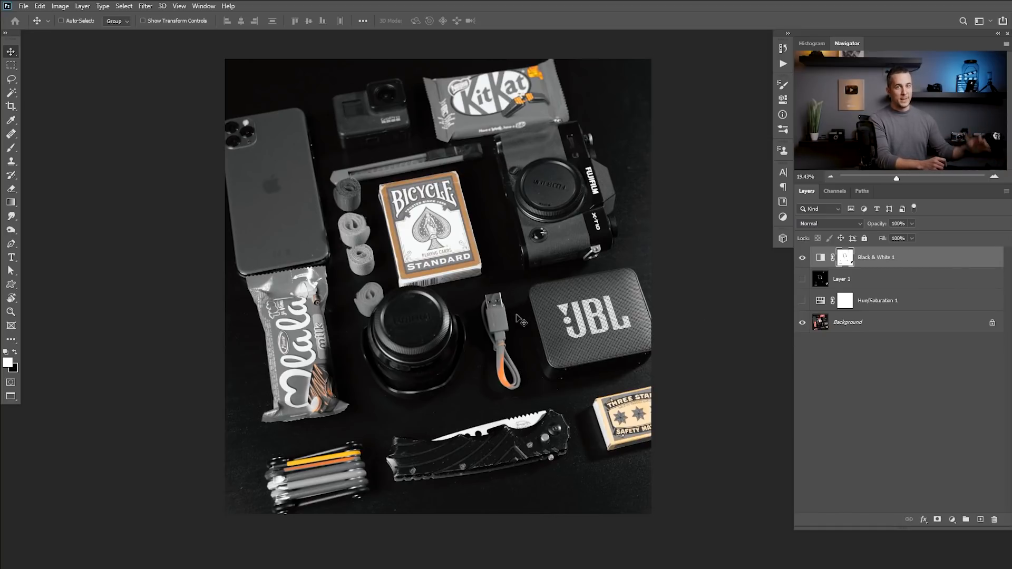
Paint white on the Black & White layer's mask over the USB cable and the multi-tool's orange piece to remove their colour.
{"action": "scroll", "coordinate": [499, 319], "scroll_direction": "up", "scroll_amount": 3}
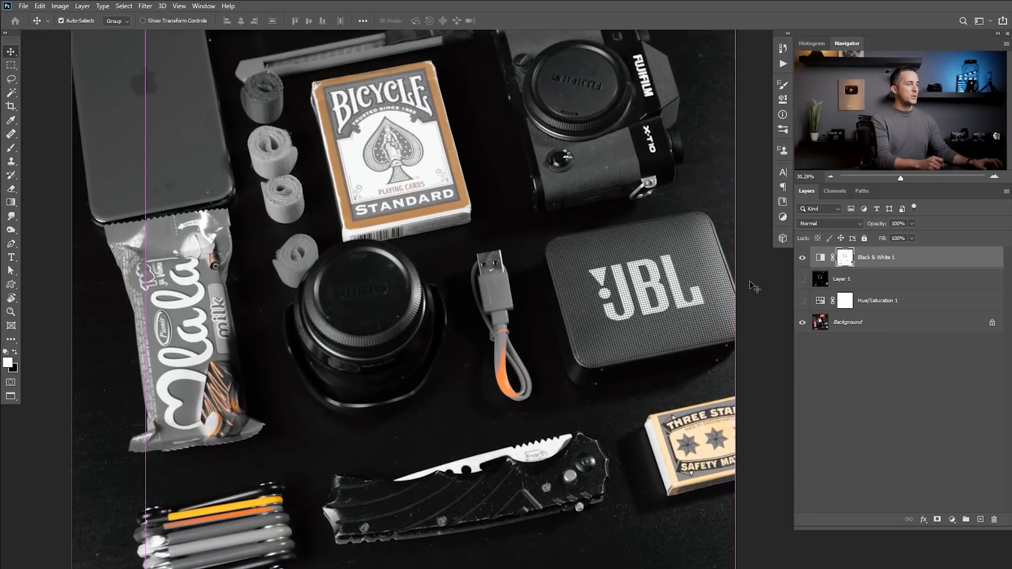
{"action": "key", "text": "b"}
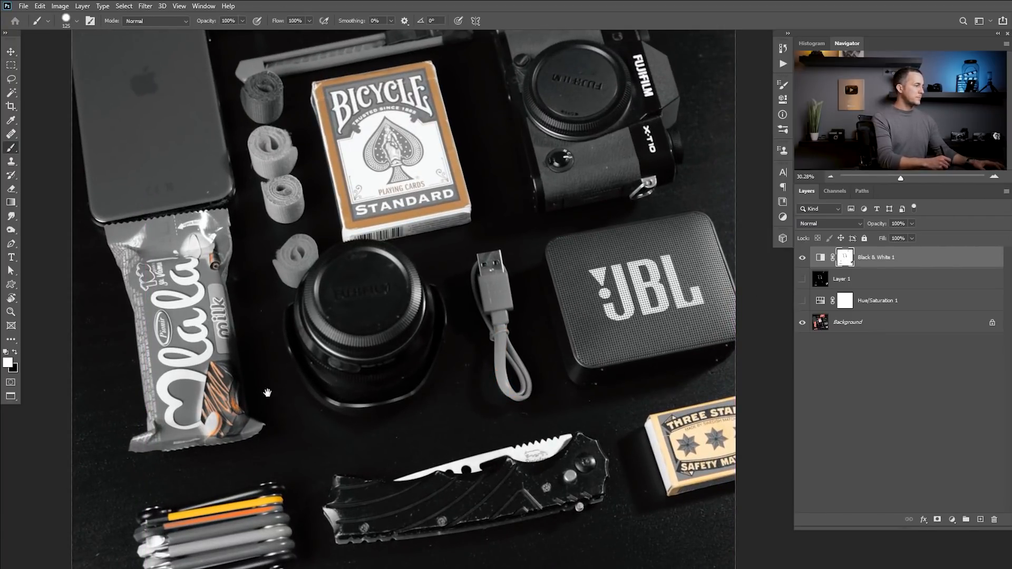
{"action": "left_click_drag", "start_coordinate": [258, 415], "coordinate": [310, 373]}
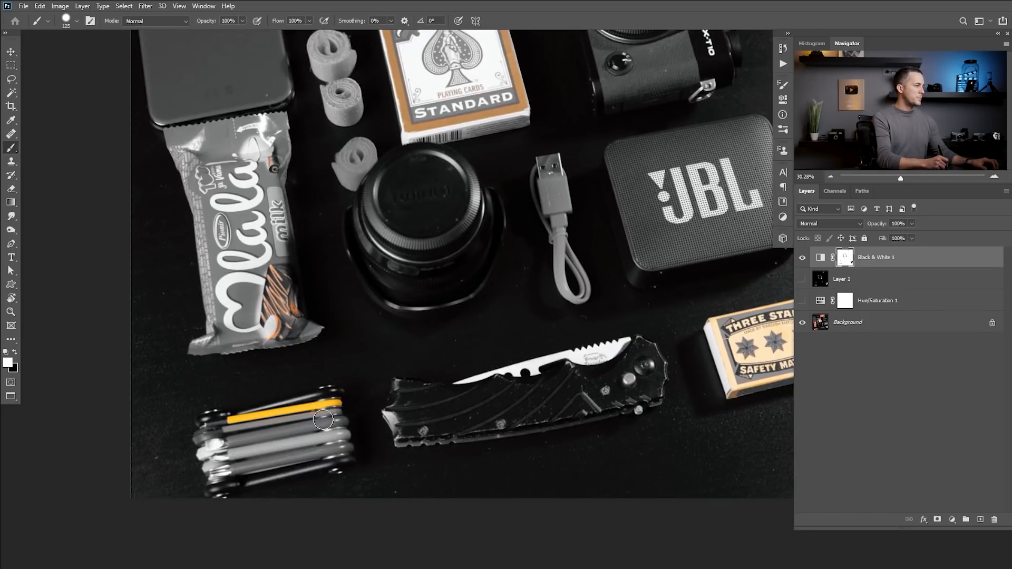
{"action": "left_click_drag", "start_coordinate": [372, 395], "coordinate": [337, 395]}
{"action": "left_click_drag", "start_coordinate": [418, 297], "coordinate": [413, 322]}
Set the Black & White layer's Reds to -23, Yellows -19, Greens -200, Cyans -200, Blues -85 and Magentas -103.
{"action": "left_click", "coordinate": [821, 259]}
{"action": "double_click", "coordinate": [820, 260]}
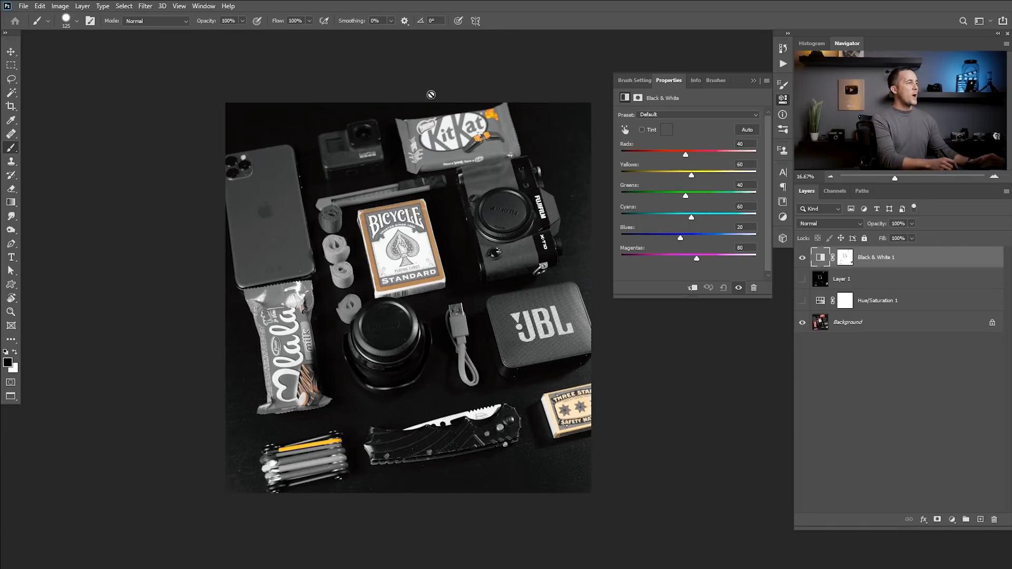
{"action": "key", "text": "v"}
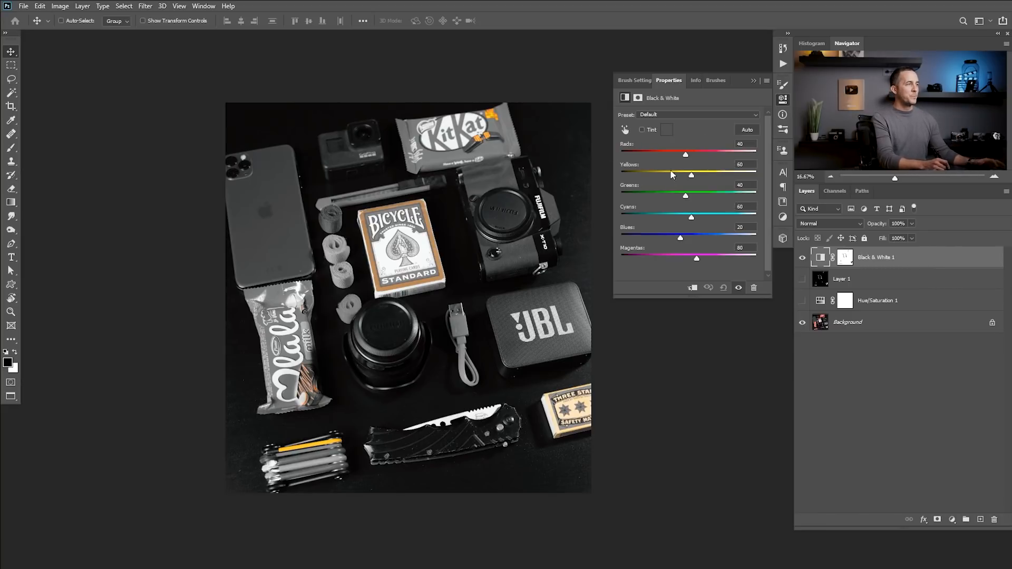
{"action": "mouse_move", "coordinate": [684, 158]}
{"action": "left_mouse_down"}
{"action": "mouse_move", "coordinate": [657, 157]}
{"action": "mouse_move", "coordinate": [679, 157]}
{"action": "mouse_move", "coordinate": [662, 159]}
{"action": "mouse_move", "coordinate": [677, 176]}
{"action": "mouse_move", "coordinate": [670, 154]}
{"action": "left_mouse_up"}
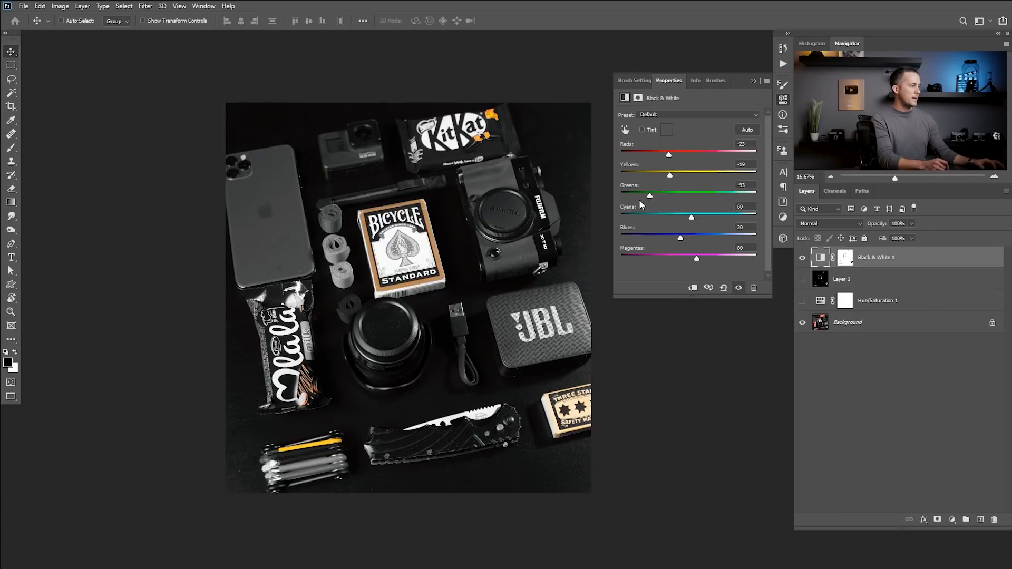
{"action": "left_click_drag", "start_coordinate": [650, 196], "coordinate": [641, 195]}
{"action": "left_click_drag", "start_coordinate": [694, 219], "coordinate": [653, 261]}
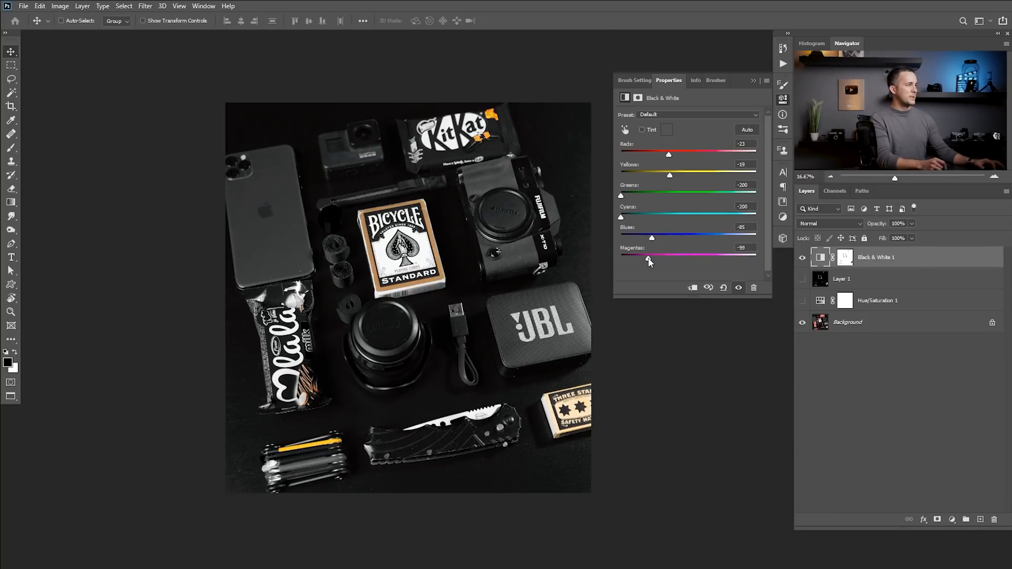
{"action": "left_click", "coordinate": [754, 81]}
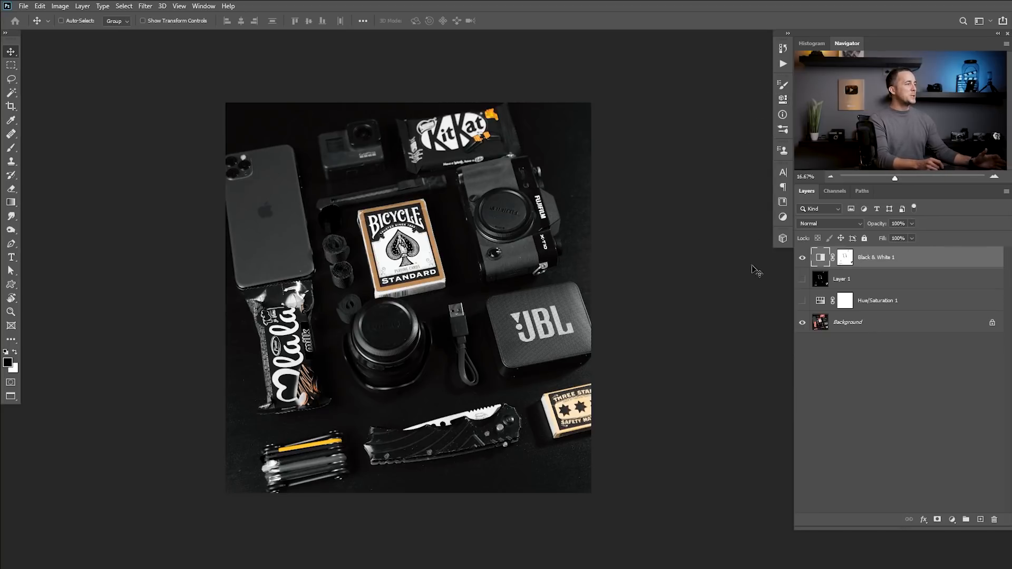
{"action": "left_click", "coordinate": [802, 258]}
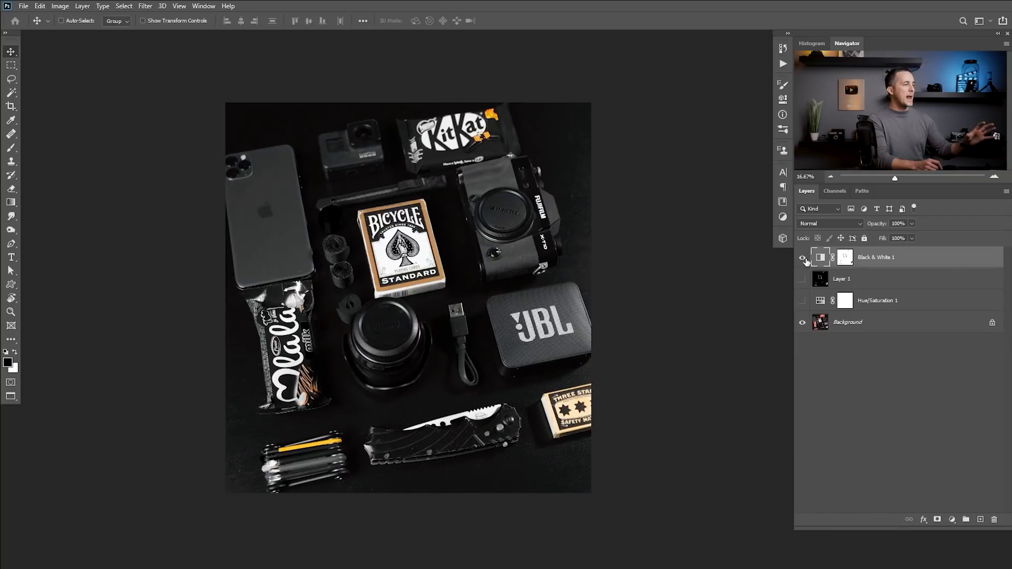
Add another Hue/Saturation adjustment layer on top and lower the saturation of its Yellows range.
{"action": "left_click", "coordinate": [953, 520]}
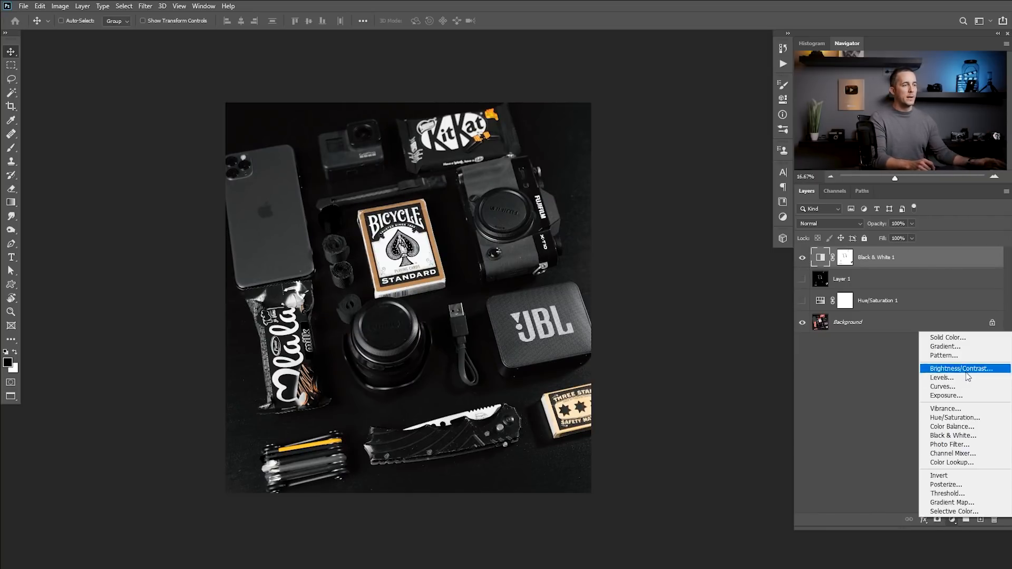
{"action": "left_click", "coordinate": [956, 417]}
{"action": "left_click", "coordinate": [664, 130]}
{"action": "left_click", "coordinate": [666, 155]}
{"action": "left_click_drag", "start_coordinate": [669, 178], "coordinate": [658, 177]}
{"action": "left_click", "coordinate": [753, 80]}
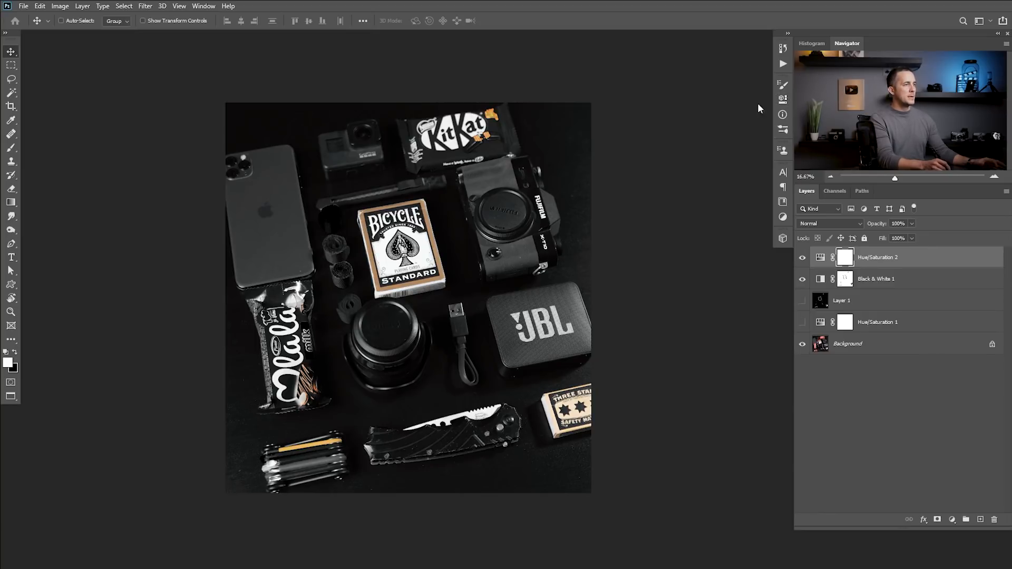
Invert the top Hue/Saturation layer's mask to black and brush the effect back in over the overly saturated yellow details.
{"action": "key", "text": "ctrl+i"}
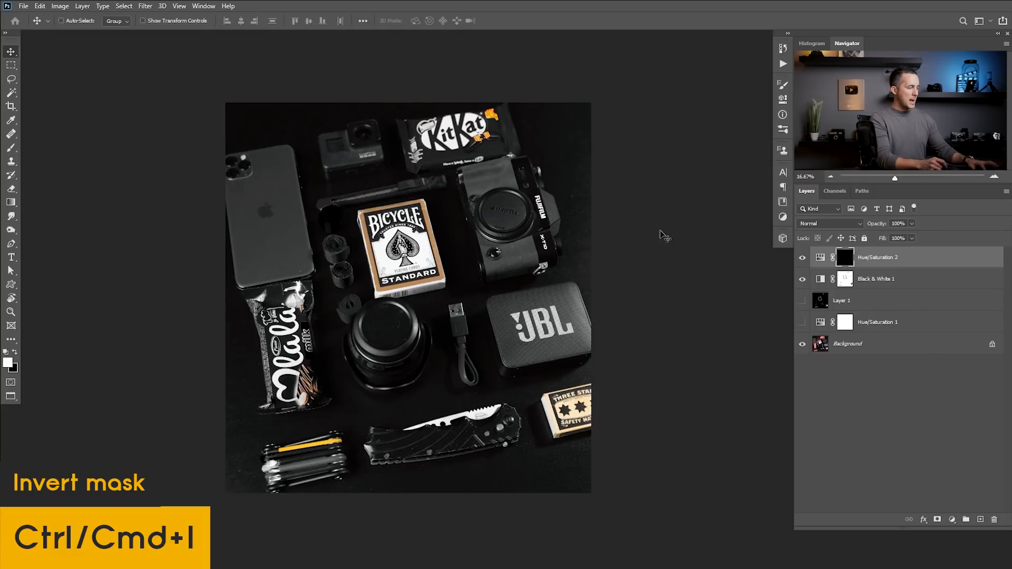
{"action": "key", "text": "b"}
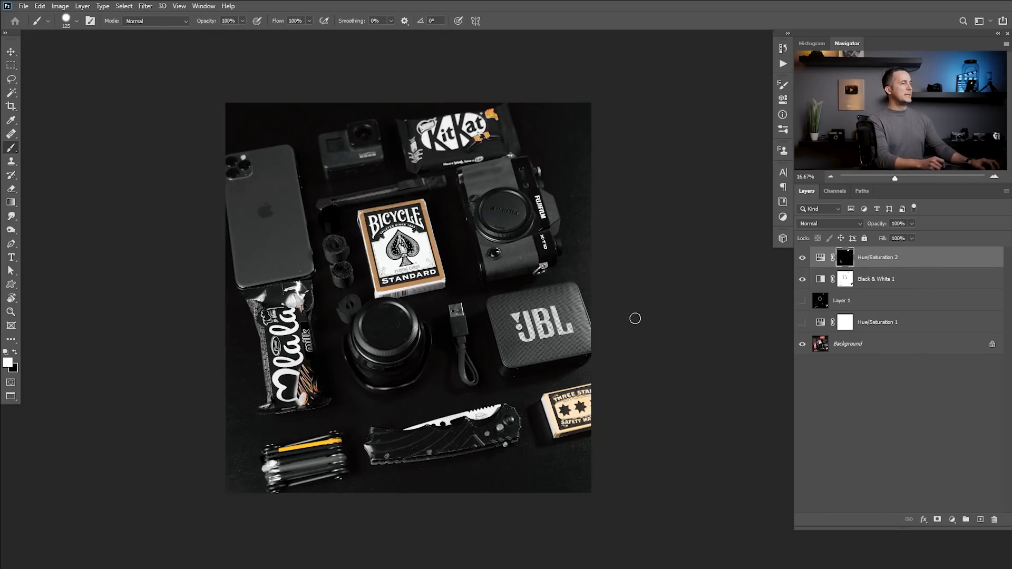
Set the Black & White layer's Reds to -17 and compare the edit with the original photo.
{"action": "left_click", "coordinate": [821, 279]}
{"action": "key", "text": "x"}
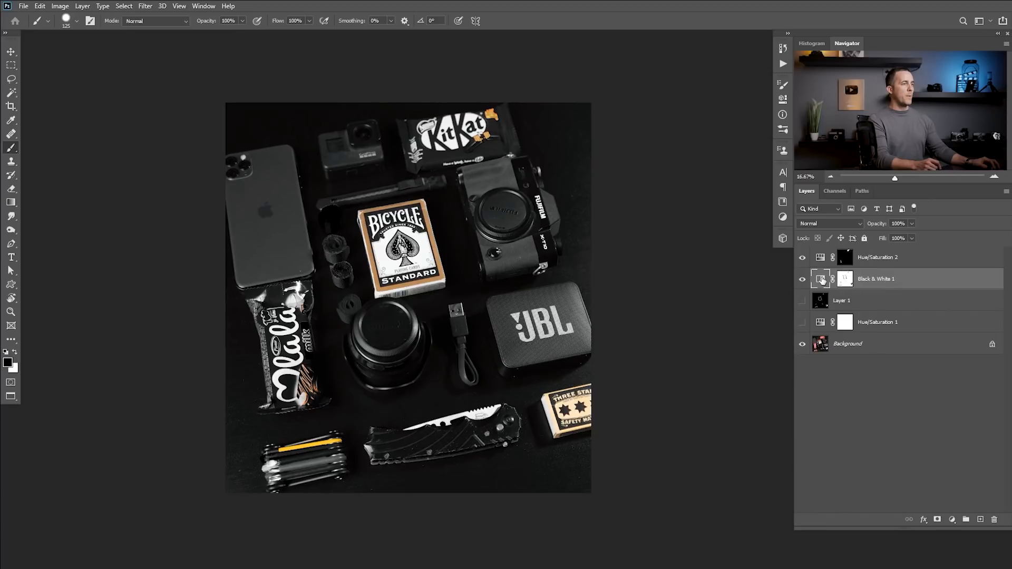
{"action": "double_click", "coordinate": [827, 285]}
{"action": "left_click_drag", "start_coordinate": [668, 156], "coordinate": [672, 156]}
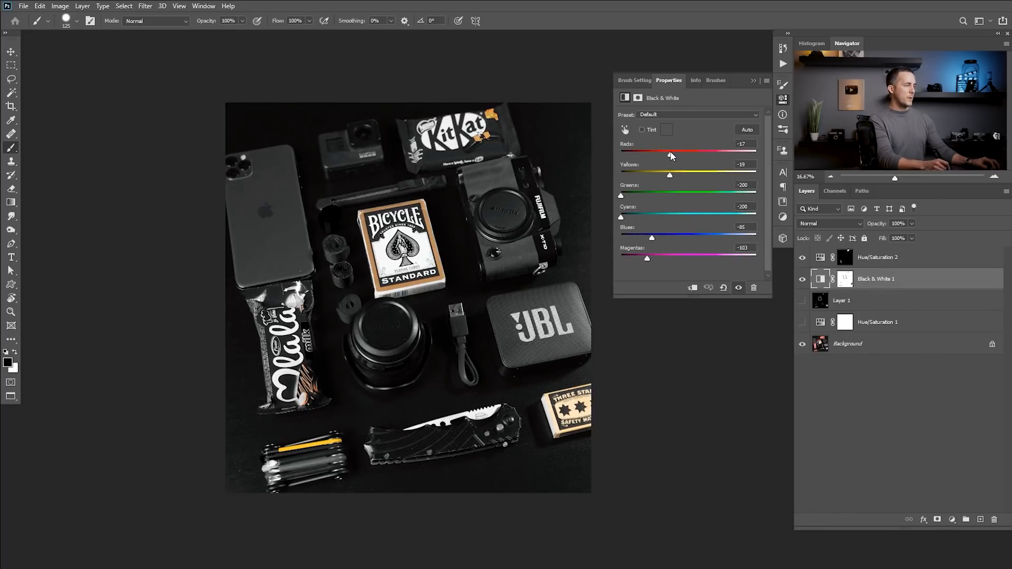
{"action": "left_click", "coordinate": [752, 82]}
{"action": "left_click", "coordinate": [803, 344], "text": "alt"}
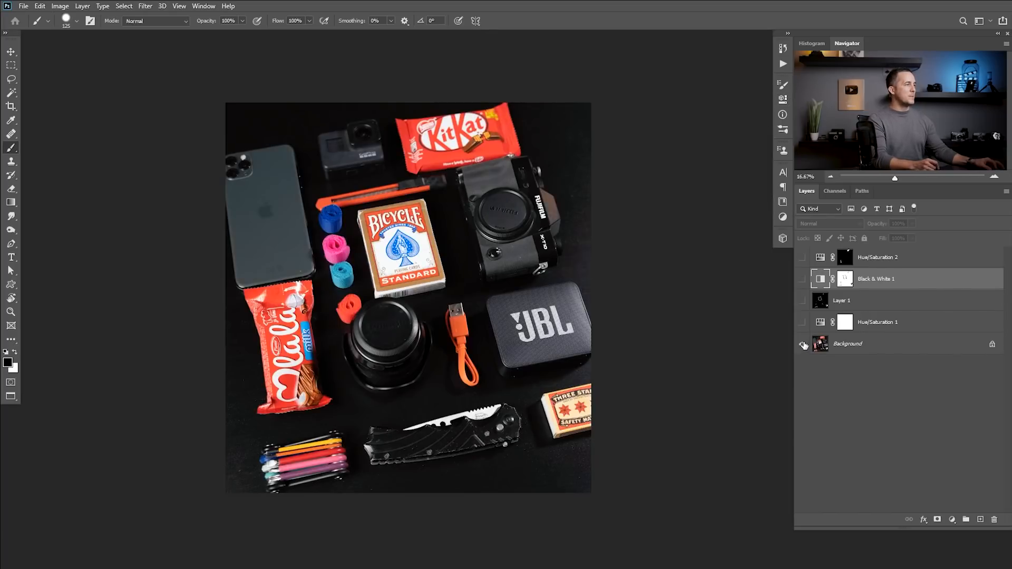
{"action": "left_click", "coordinate": [803, 345], "text": "alt"}
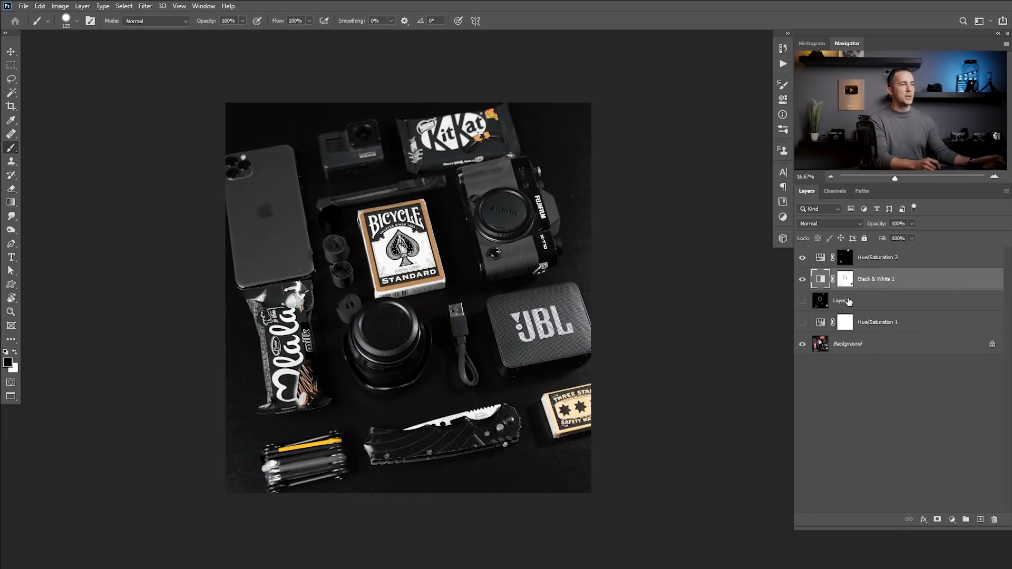
Add a Curves adjustment layer above all layers and place anchor points in the highlights and at input 65, output 65.
{"action": "left_click", "coordinate": [877, 258]}
{"action": "left_click", "coordinate": [952, 519]}
{"action": "left_click", "coordinate": [943, 389]}
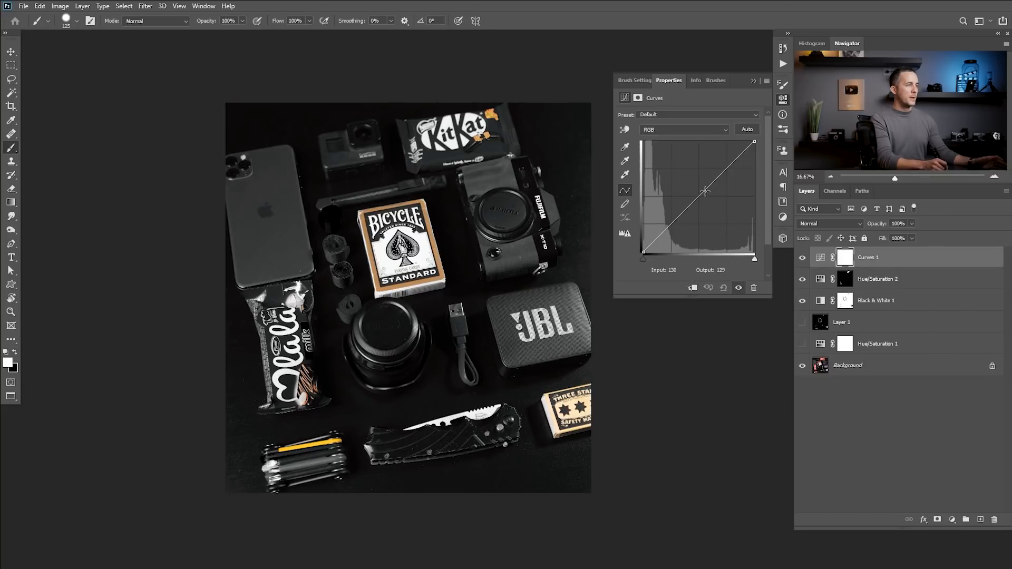
{"action": "left_click", "coordinate": [725, 167]}
{"action": "left_click", "coordinate": [672, 223]}
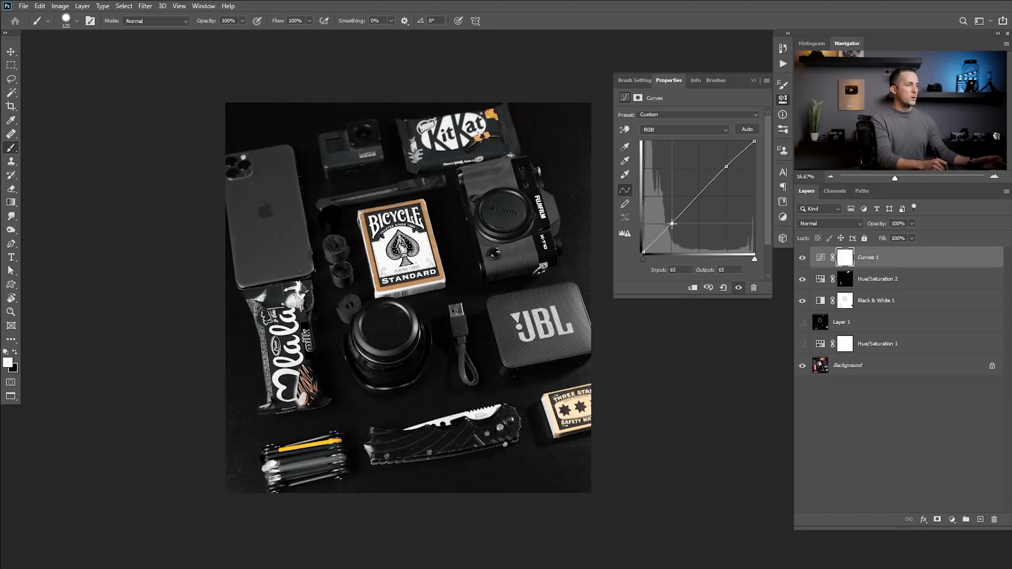
Raise the curve's black point to output 16, add an anchor point in the shadows, and compare the result with the original.
{"action": "left_click_drag", "start_coordinate": [643, 251], "coordinate": [640, 245]}
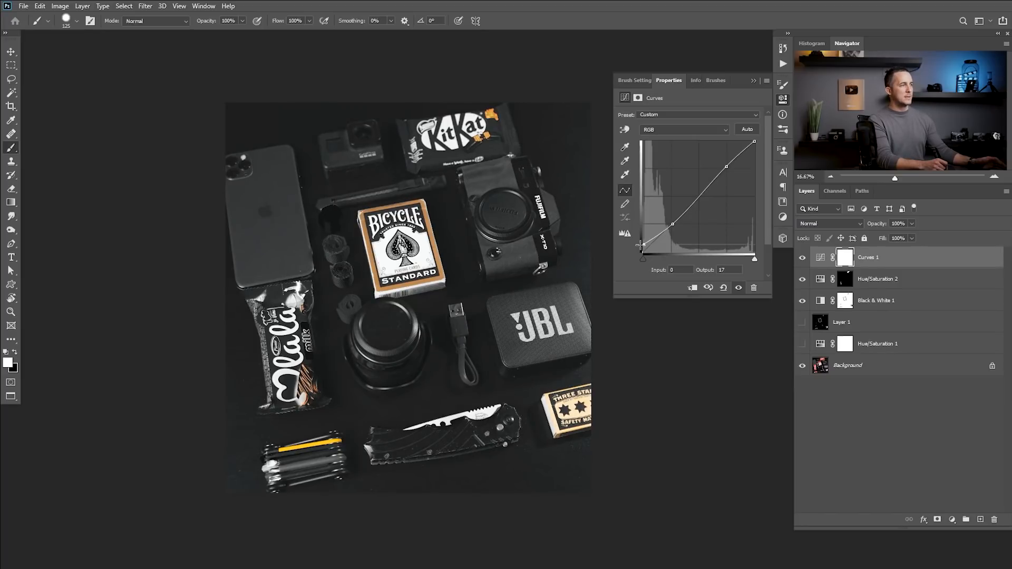
{"action": "left_click", "coordinate": [659, 236]}
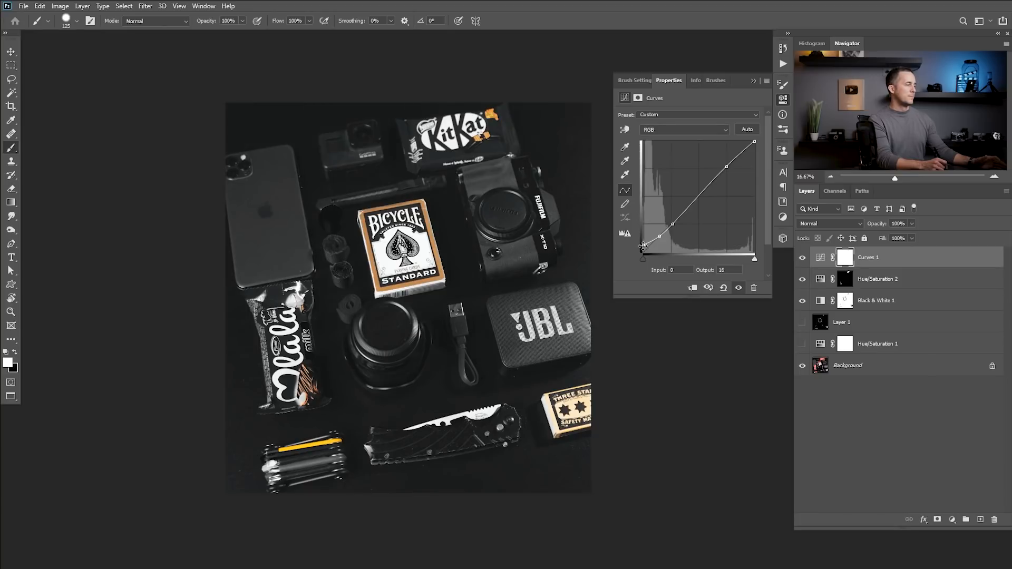
{"action": "left_click", "coordinate": [754, 81]}
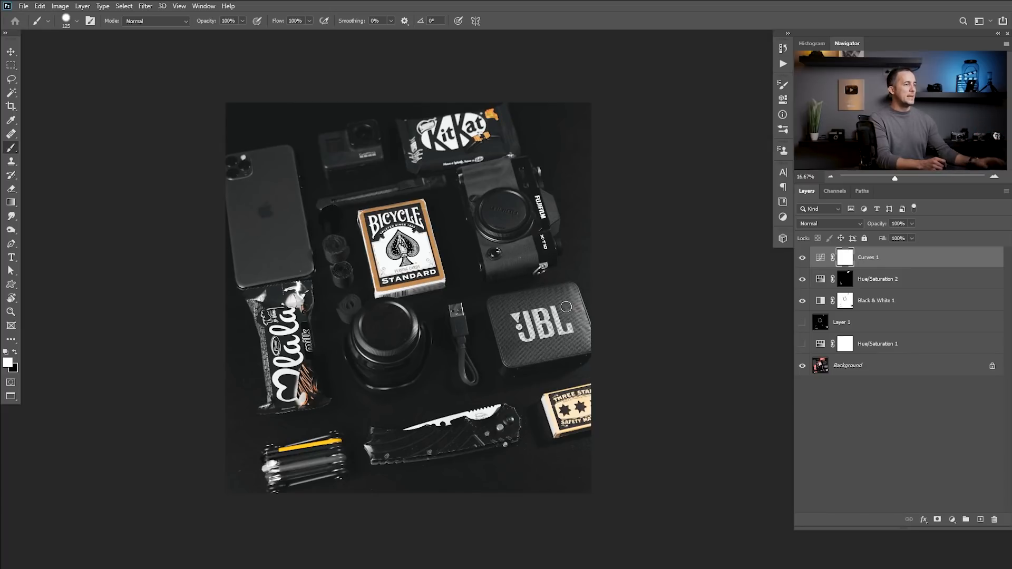
{"action": "left_click", "coordinate": [802, 365], "text": "alt"}
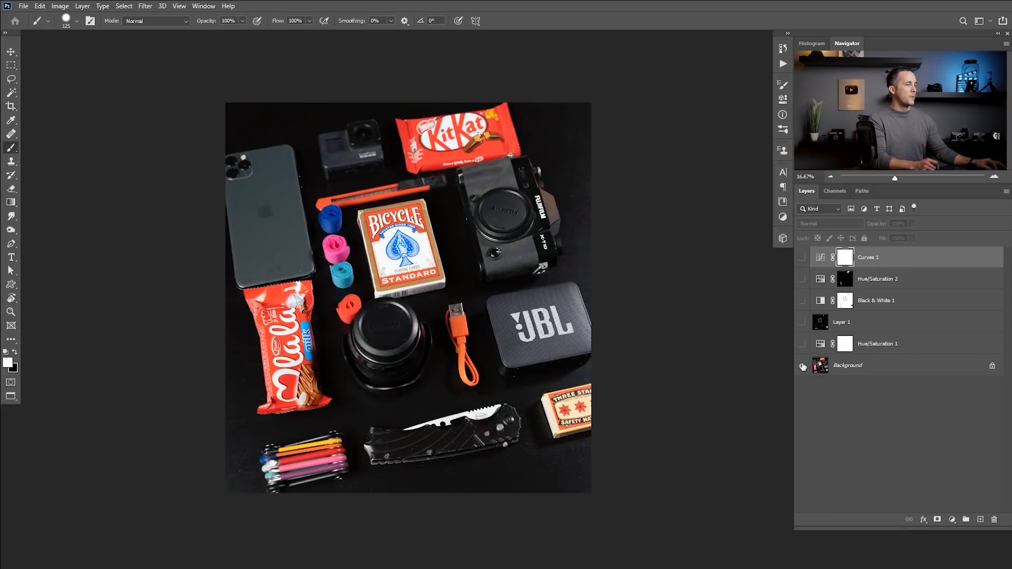
{"action": "left_click", "coordinate": [802, 365], "text": "alt"}
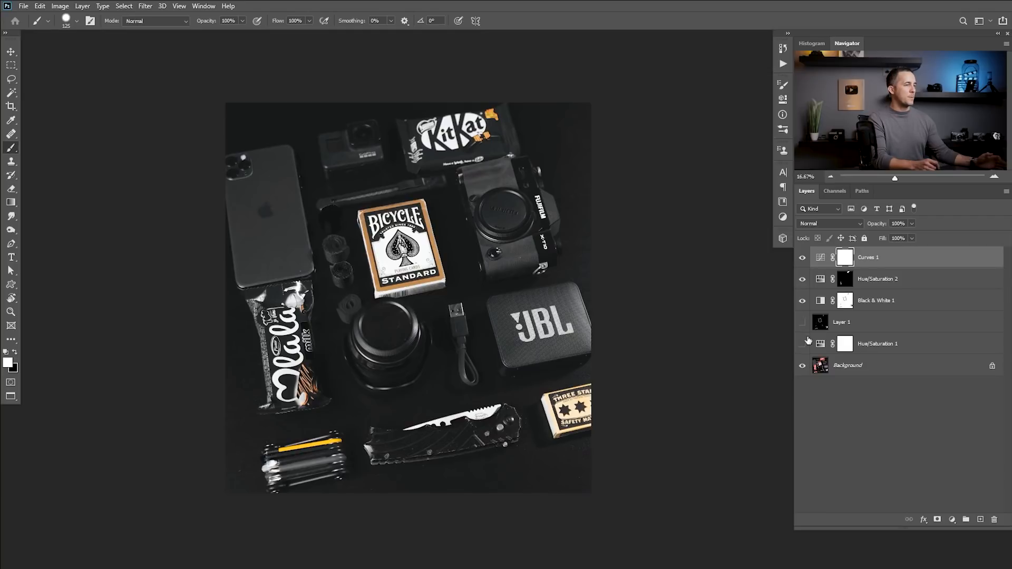